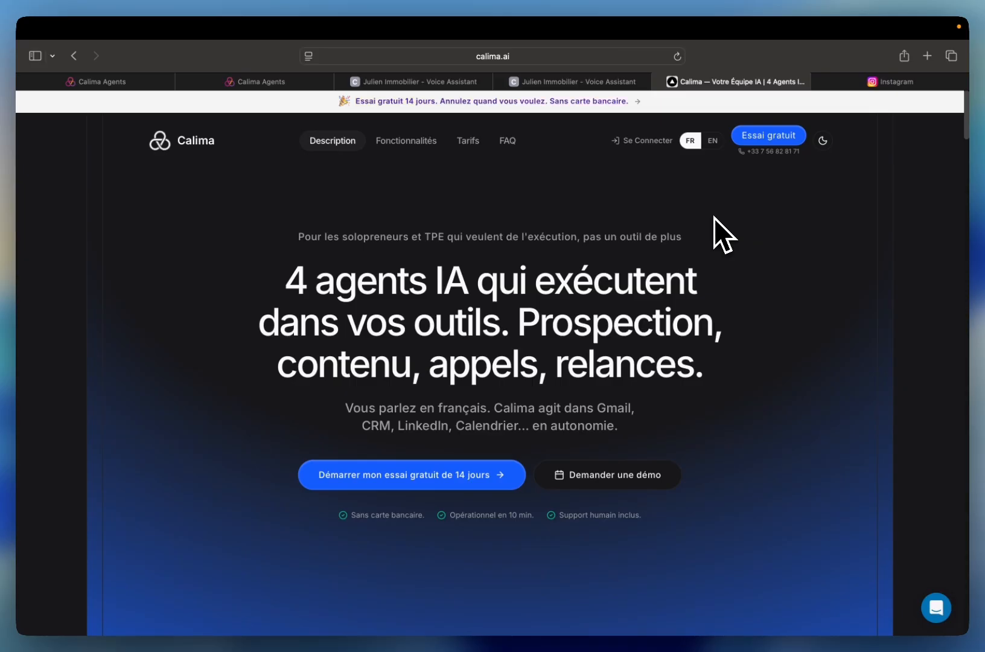
# - Sign in to Calima from its home page and open the account settings (Paramètres)
pyautogui.click(644, 140)
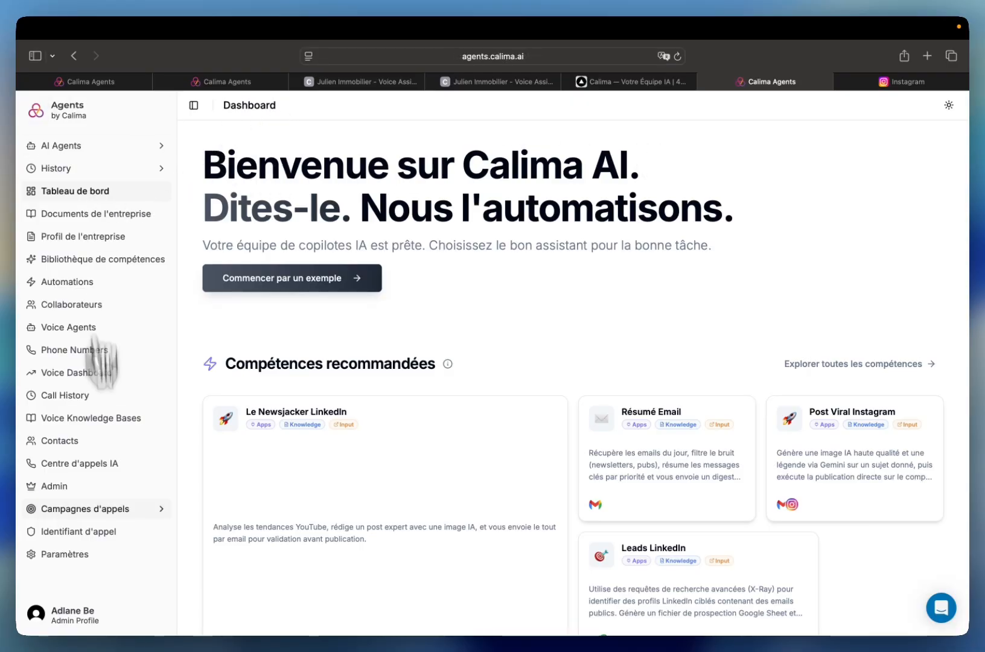
pyautogui.scroll(-3, 90, 483)
pyautogui.click(60, 554)
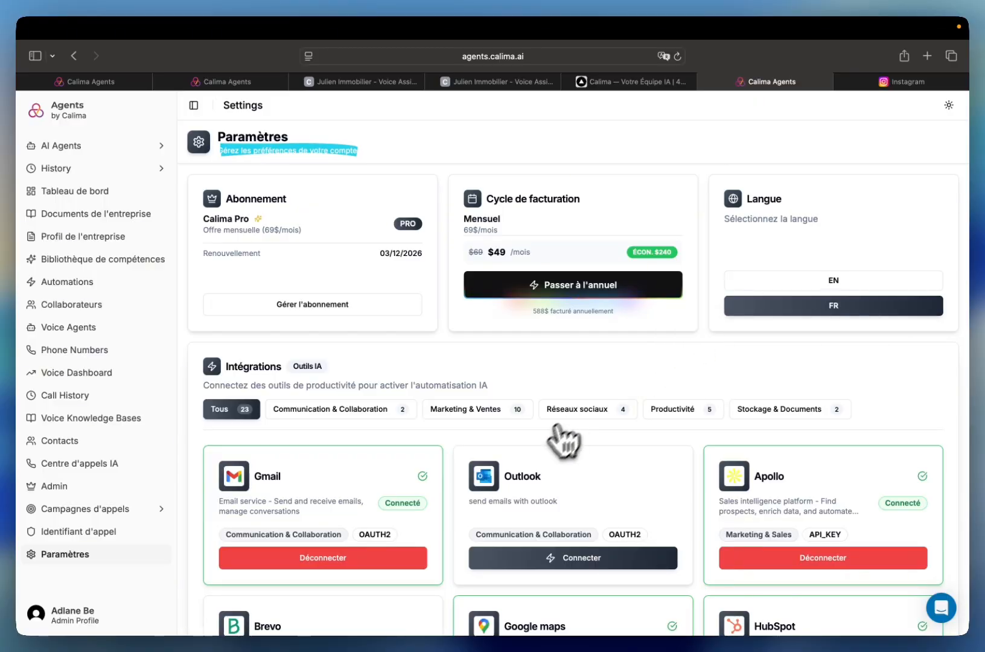
# - Examine the full list of available integrations and which tools are connected, from Gmail to Google Sheets
pyautogui.scroll(-3, 570, 434)
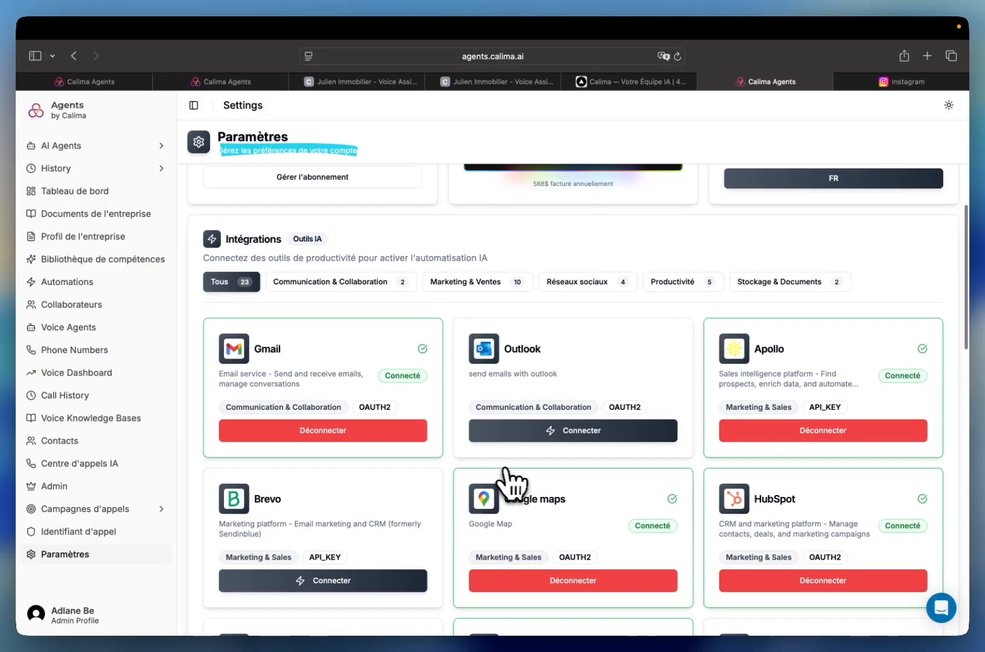
pyautogui.scroll(-2, 510, 495)
pyautogui.scroll(-2, 509, 496)
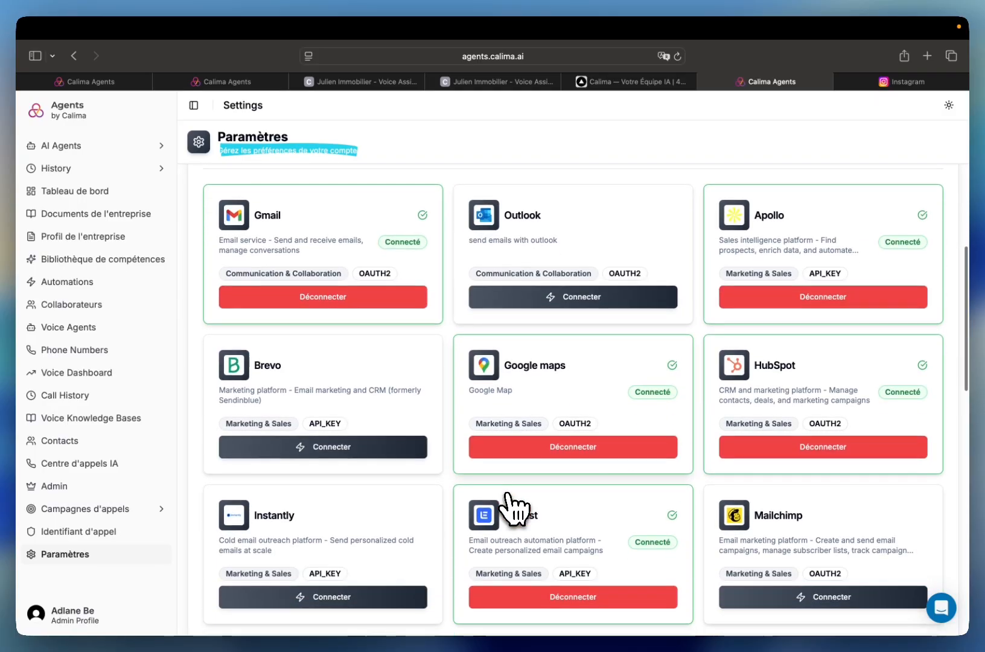
pyautogui.scroll(-2, 509, 496)
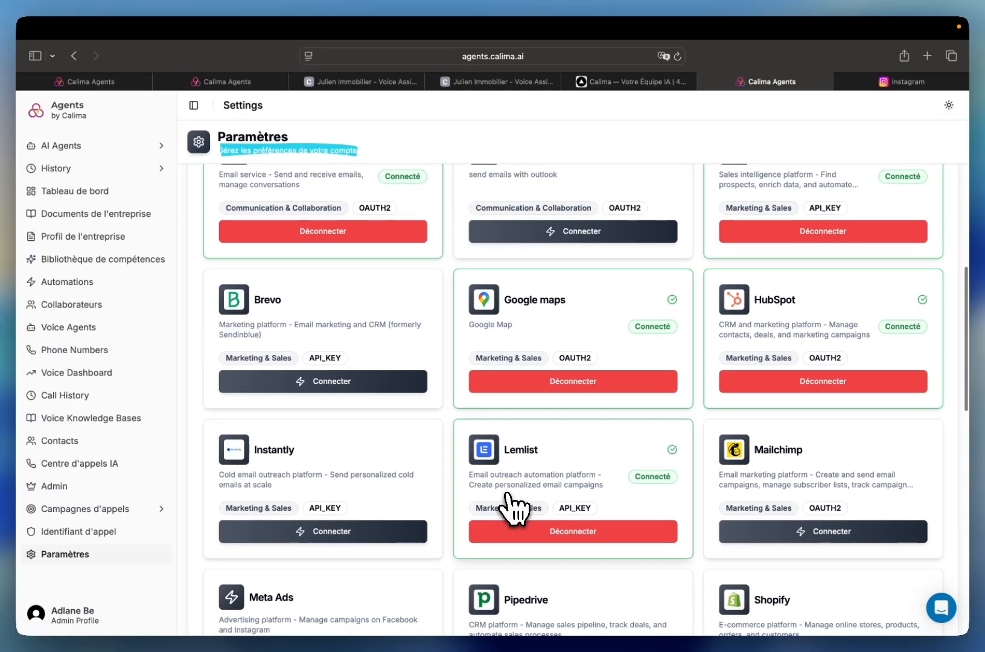
pyautogui.scroll(-2, 512, 508)
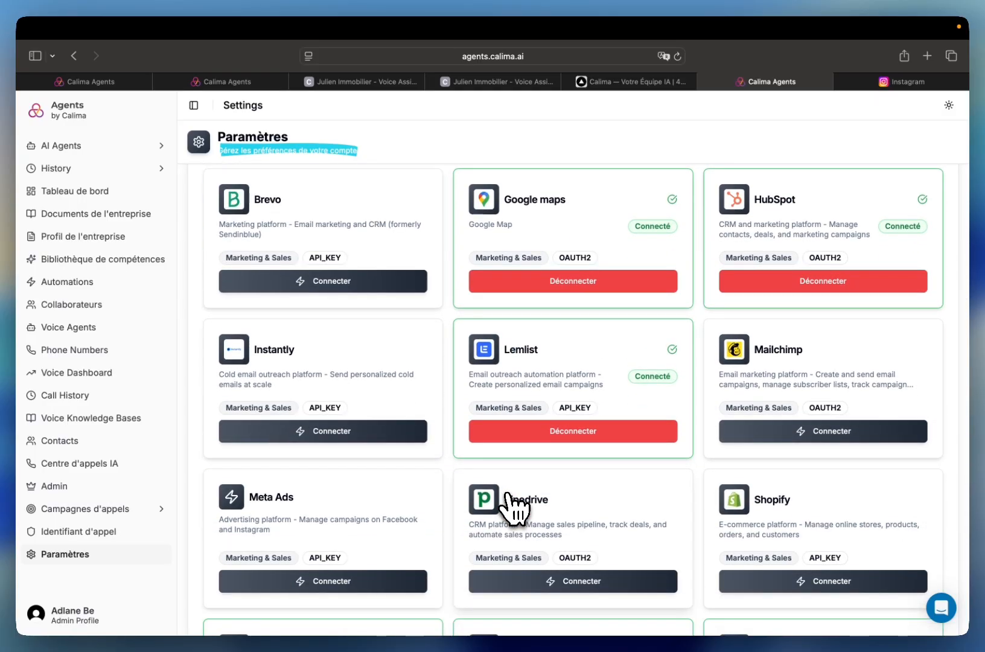
pyautogui.scroll(-3, 512, 508)
pyautogui.scroll(-2, 513, 507)
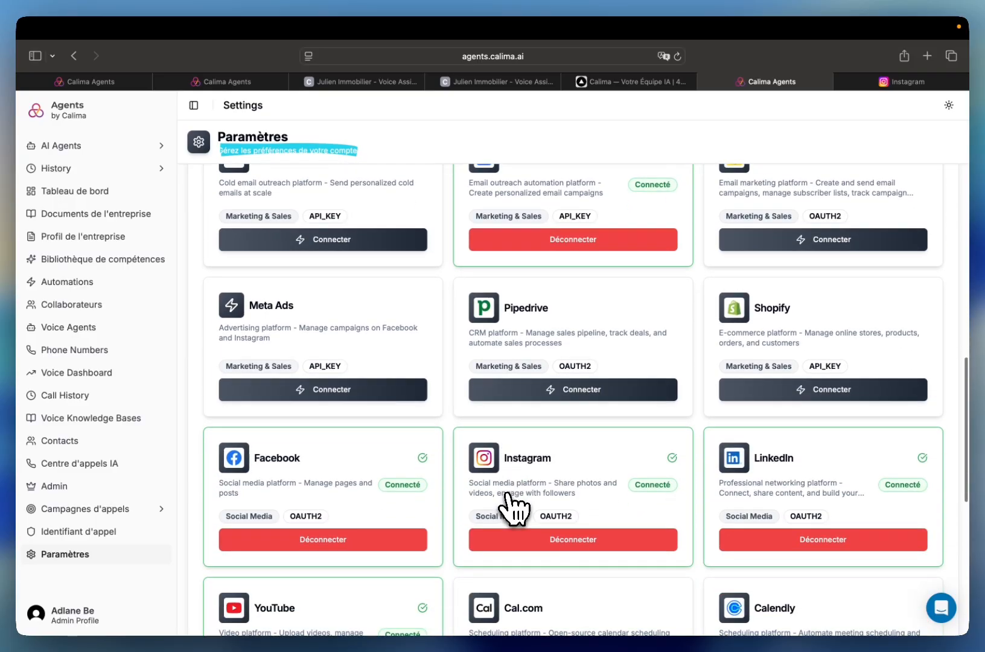
pyautogui.scroll(-3, 512, 508)
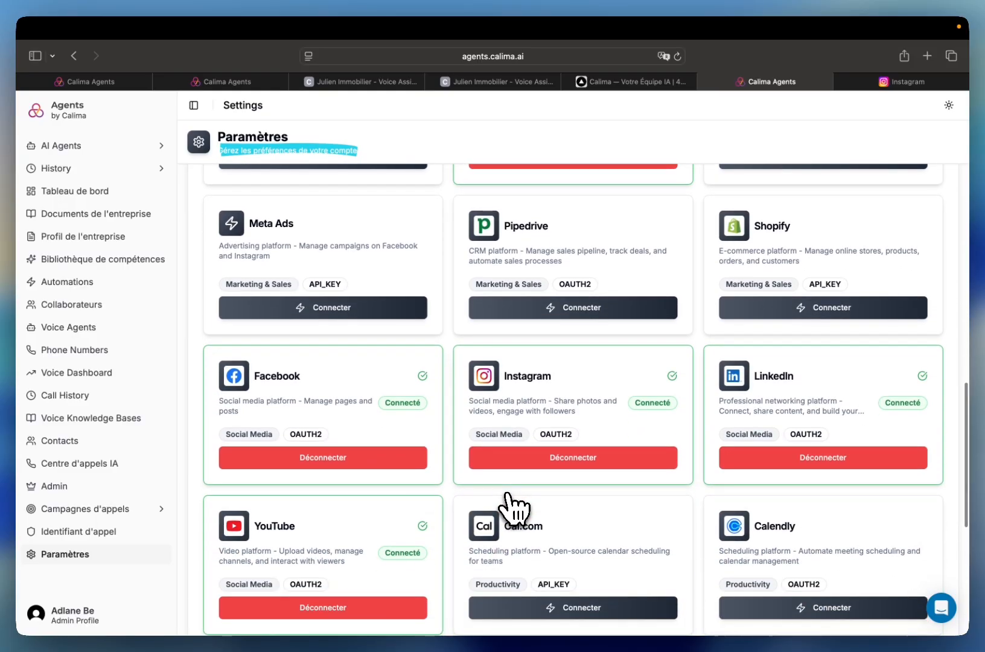
pyautogui.scroll(-4, 513, 508)
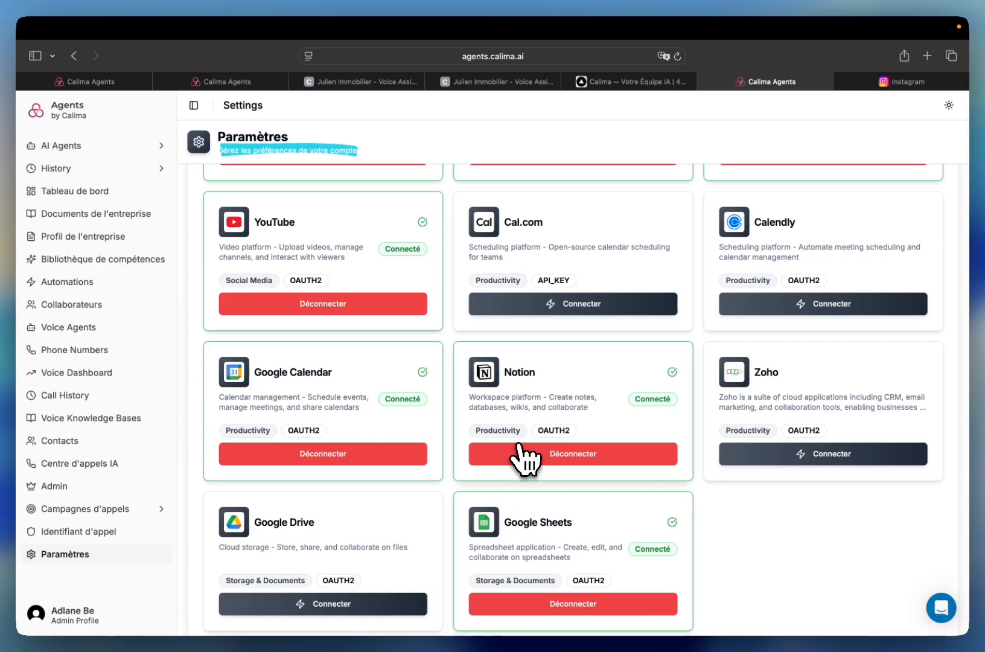
# - Connect the Gmail integration through Google sign-in, granting Composio continued access to the account data
pyautogui.scroll(10, 369, 465)
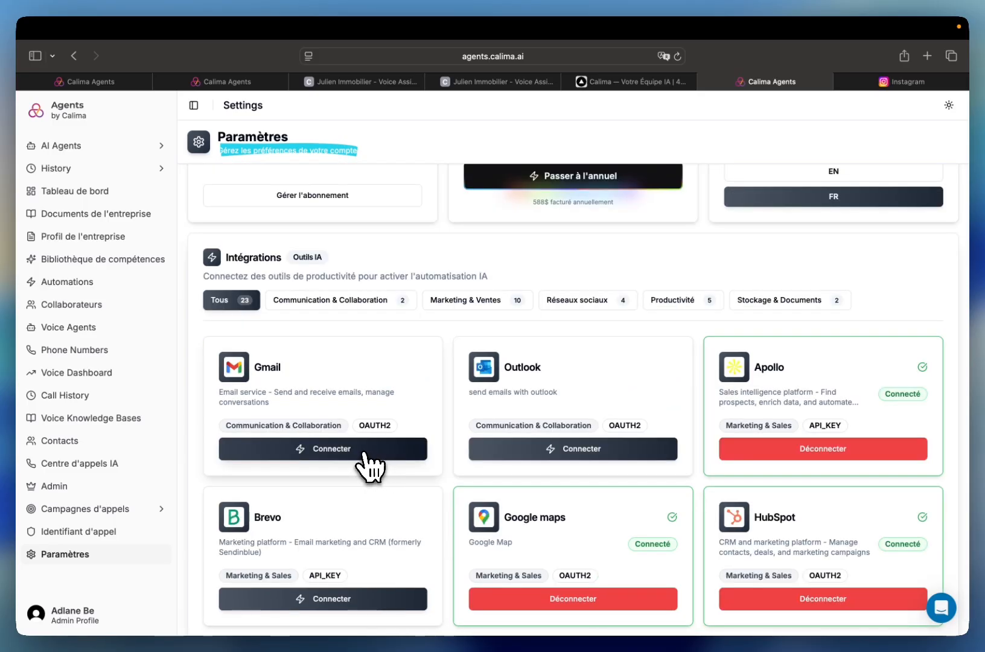
pyautogui.click(364, 453)
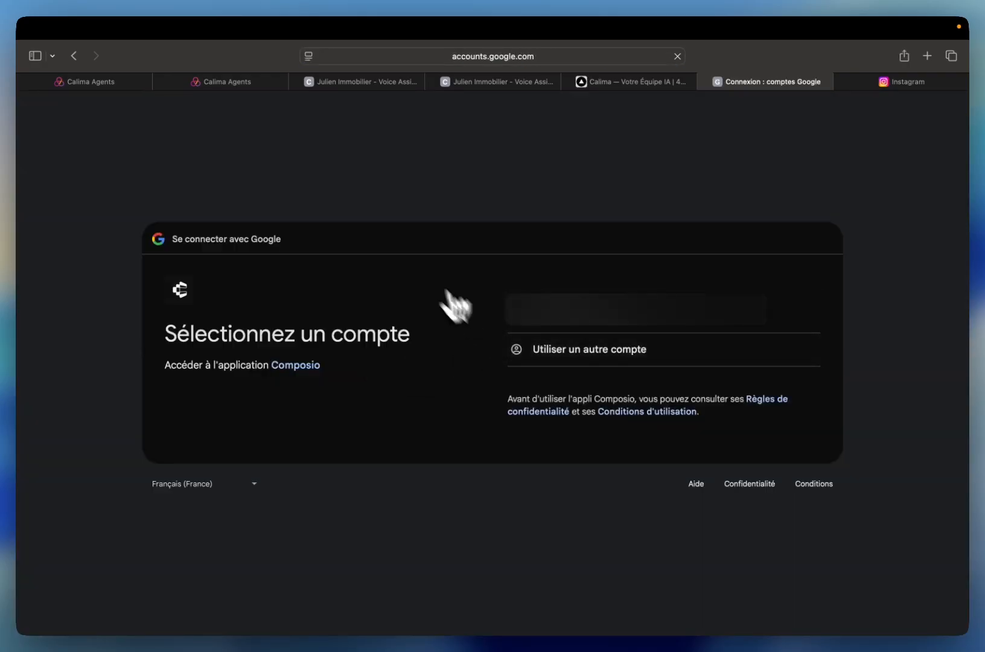
pyautogui.click(516, 290)
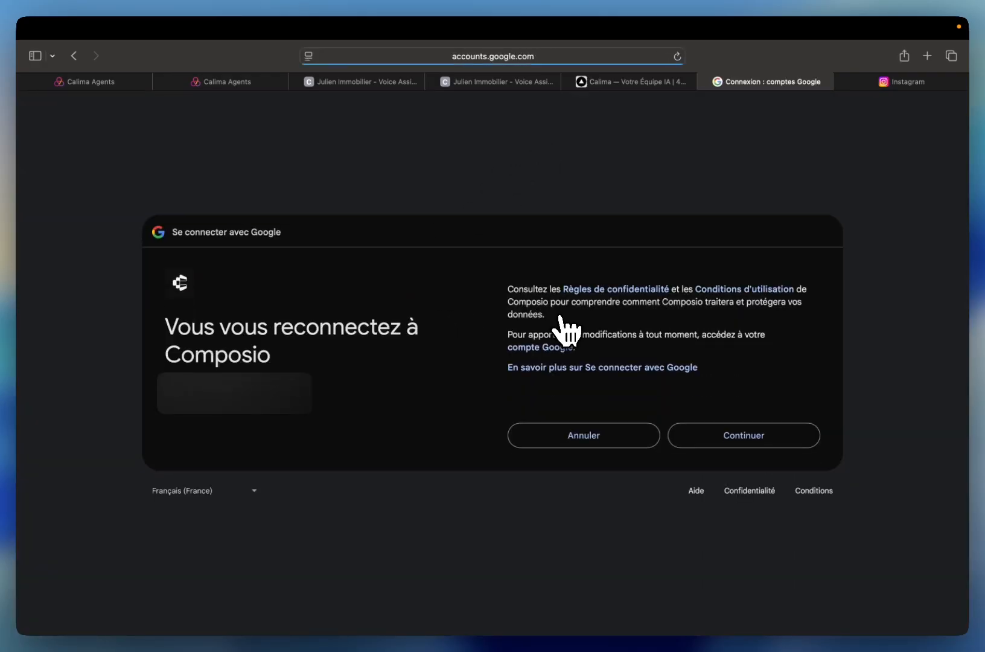
pyautogui.click(719, 435)
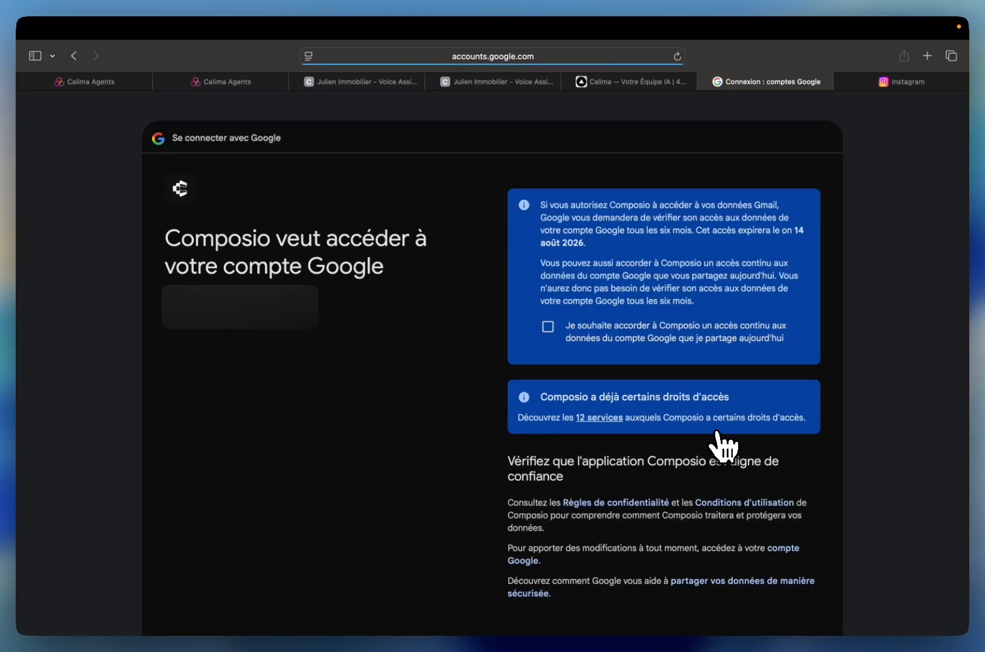
pyautogui.click(549, 327)
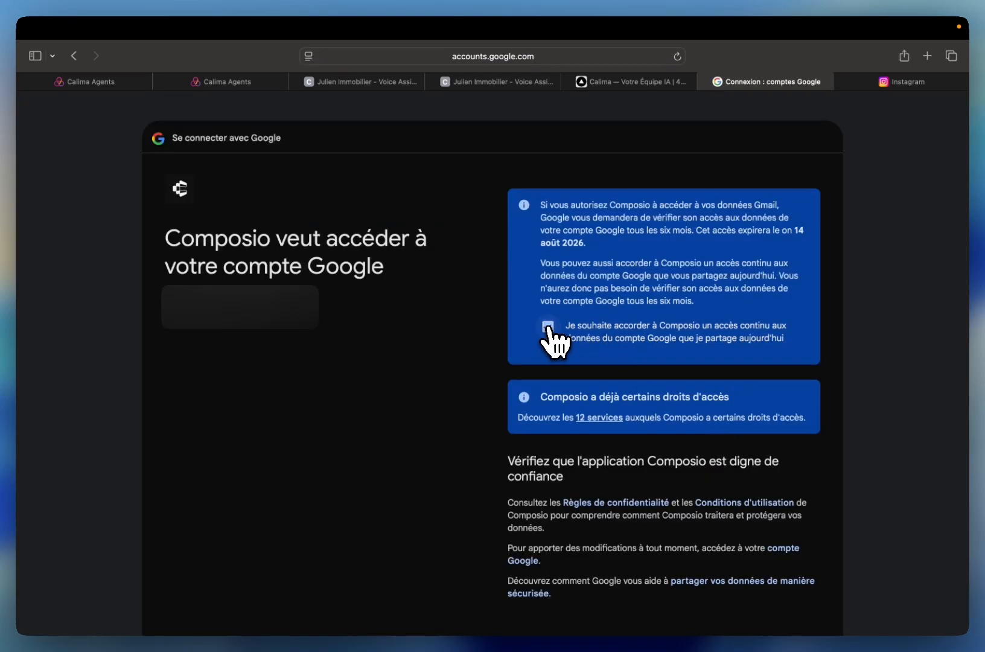
pyautogui.scroll(-4, 468, 405)
pyautogui.click(719, 531)
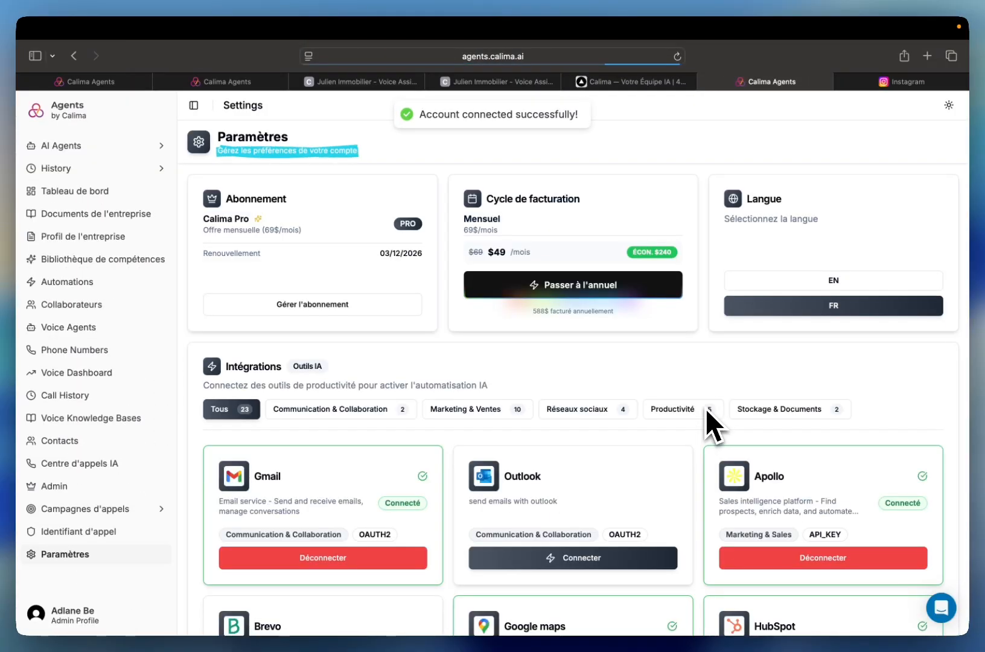
# - Review the Gmail card's connection status and the authentication types of the marketing and social media integrations
pyautogui.scroll(-3, 403, 495)
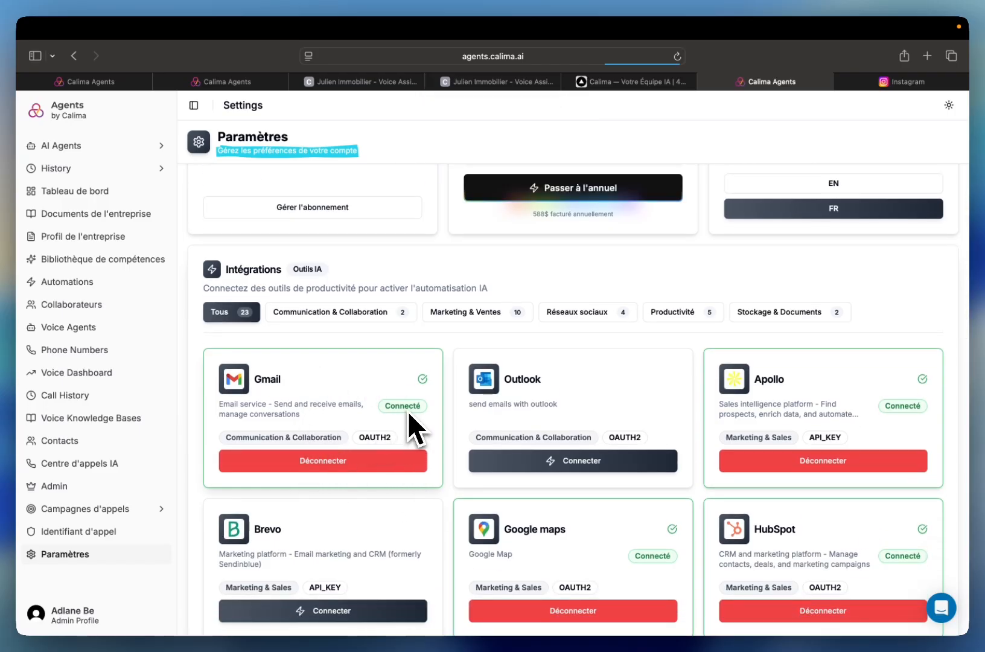
pyautogui.scroll(-2, 407, 411)
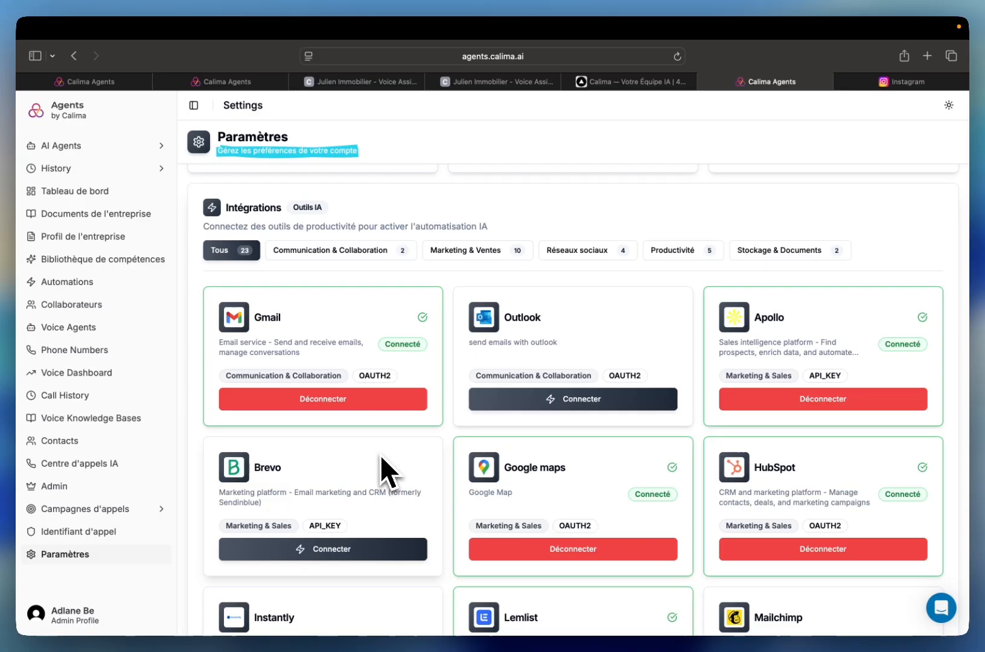
pyautogui.scroll(-1, 400, 476)
pyautogui.scroll(-6, 400, 477)
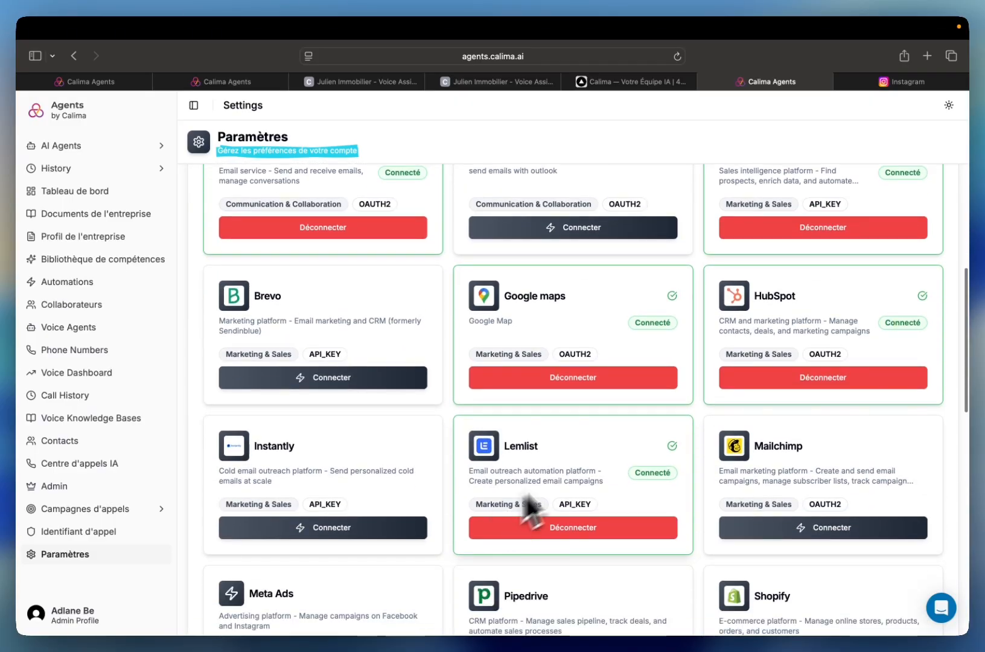
pyautogui.scroll(-2, 589, 524)
pyautogui.scroll(-2, 611, 491)
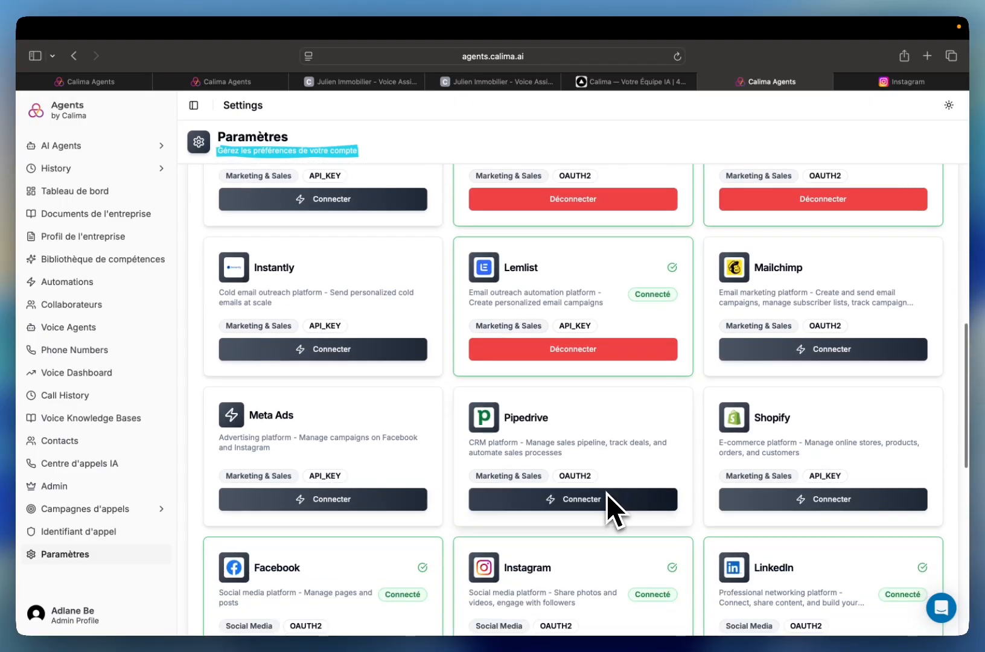
pyautogui.scroll(6, 618, 466)
pyautogui.scroll(-5, 613, 451)
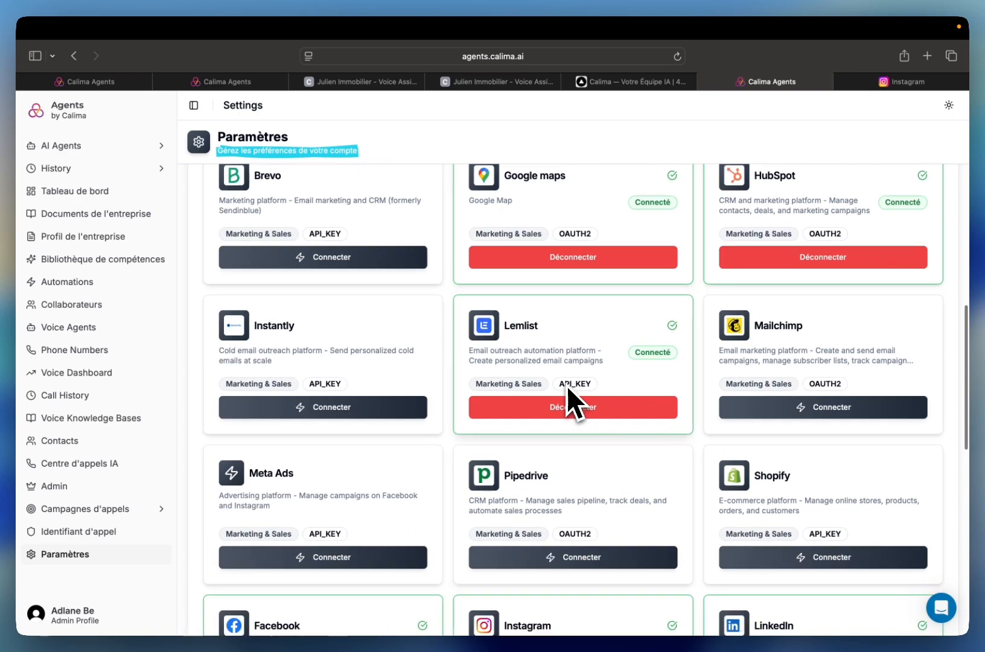
# - Compare Lemlist's API_KEY authentication label with Gmail's OAUTH2 label and check the remaining integration cards
pyautogui.moveTo(592, 386); pyautogui.dragTo(555, 386)
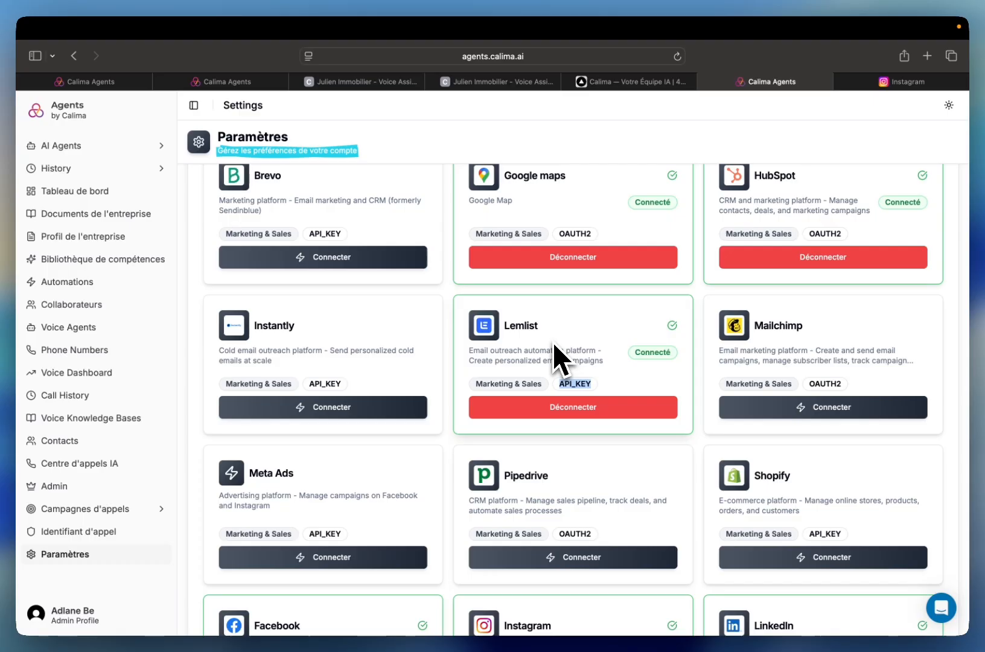
pyautogui.scroll(1, 555, 344)
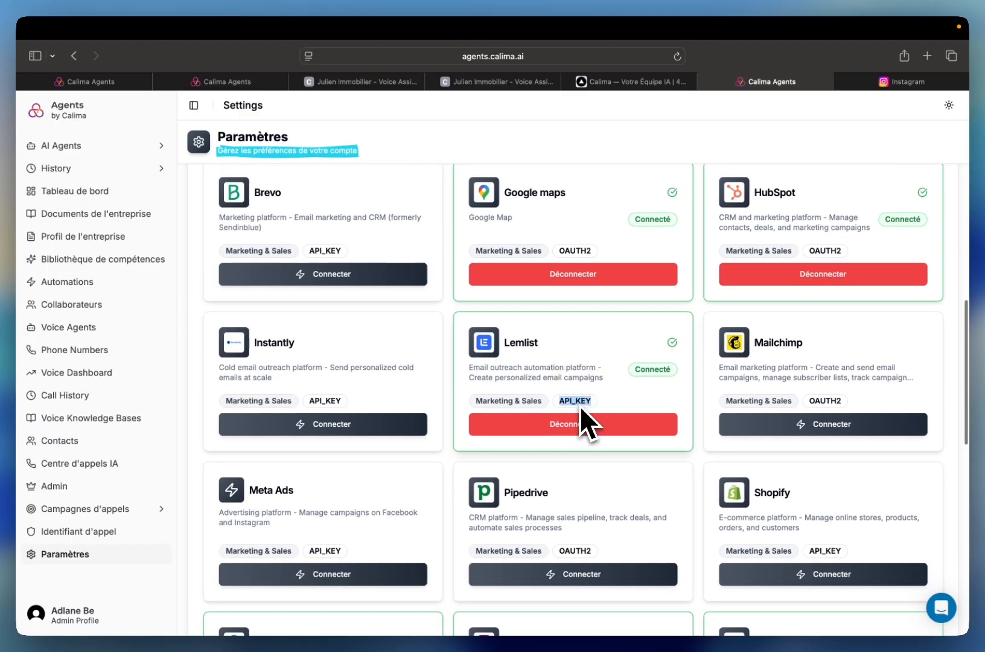
pyautogui.scroll(5, 551, 376)
pyautogui.scroll(4, 500, 360)
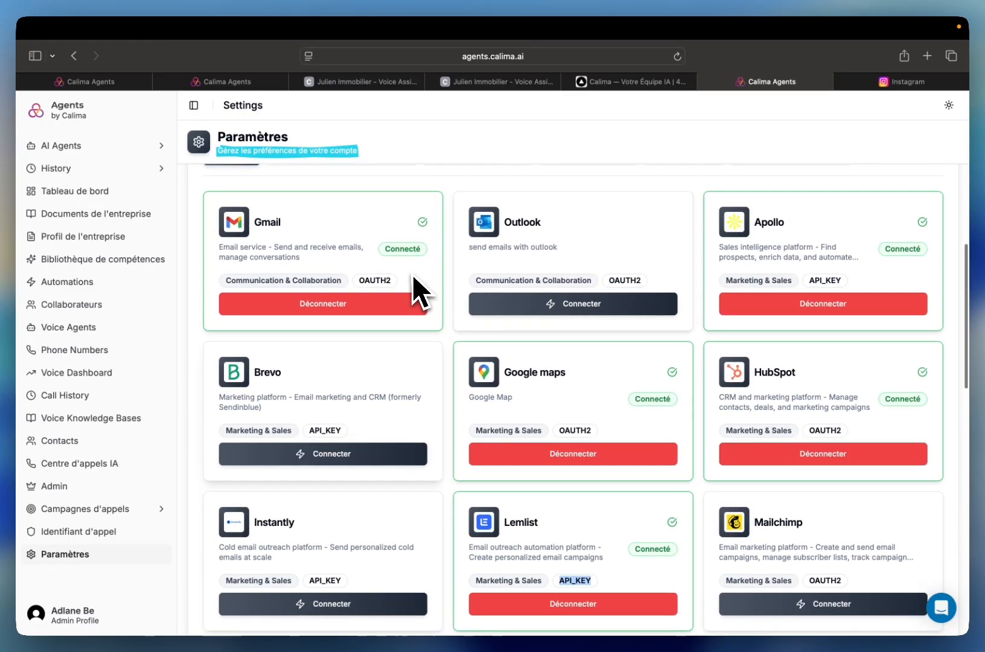
pyautogui.moveTo(360, 279); pyautogui.dragTo(392, 283)
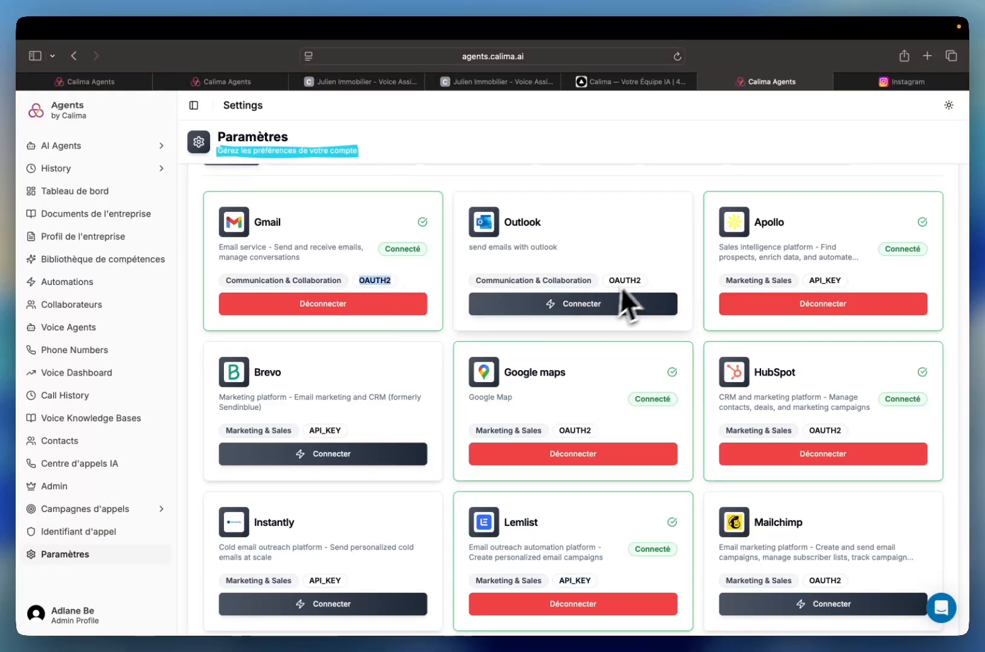
pyautogui.scroll(-10, 822, 527)
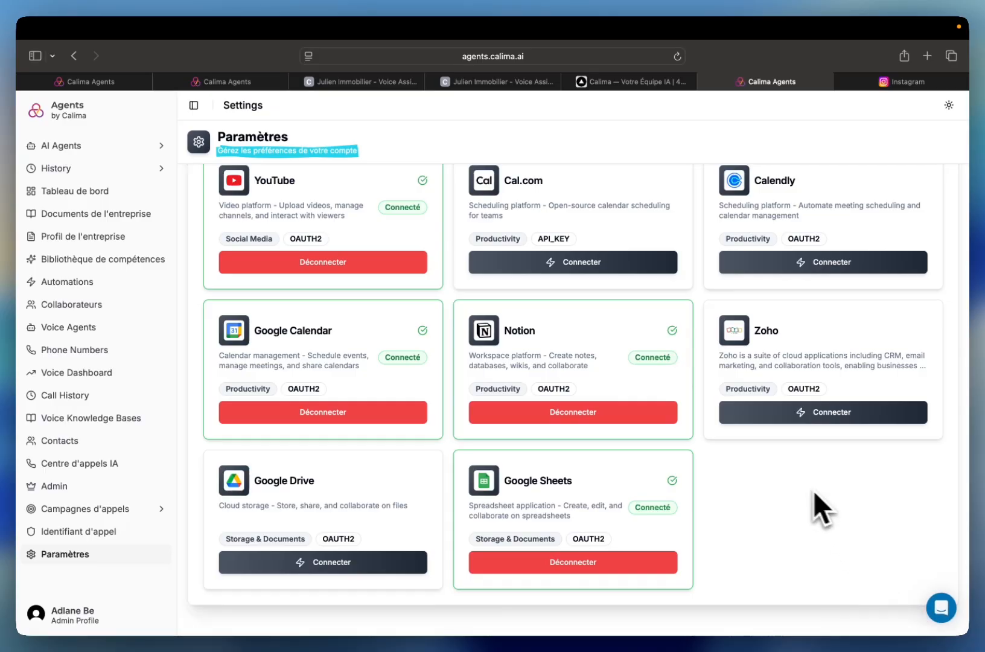
pyautogui.scroll(7, 647, 442)
pyautogui.scroll(8, 647, 441)
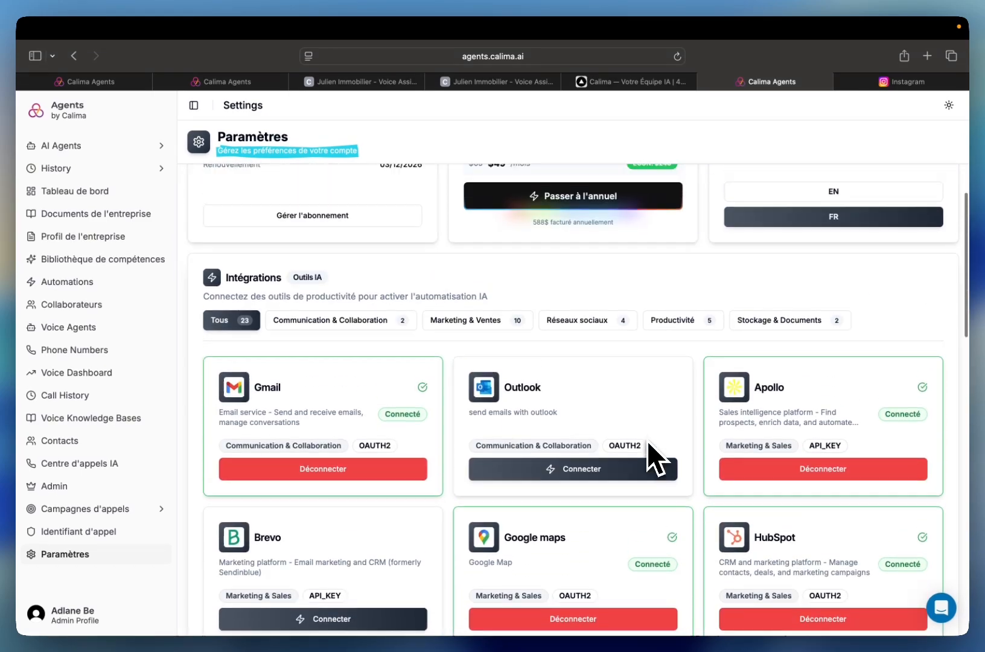
pyautogui.scroll(-3, 648, 441)
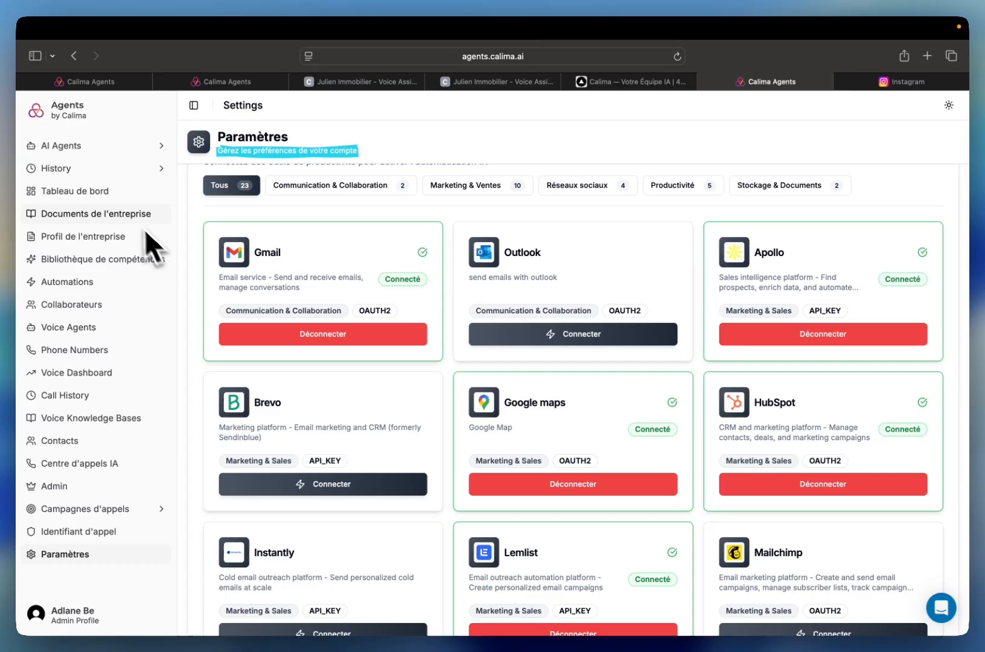
# - Open the company profile and examine its company information, description, key agent information and user profile sections
pyautogui.click(92, 237)
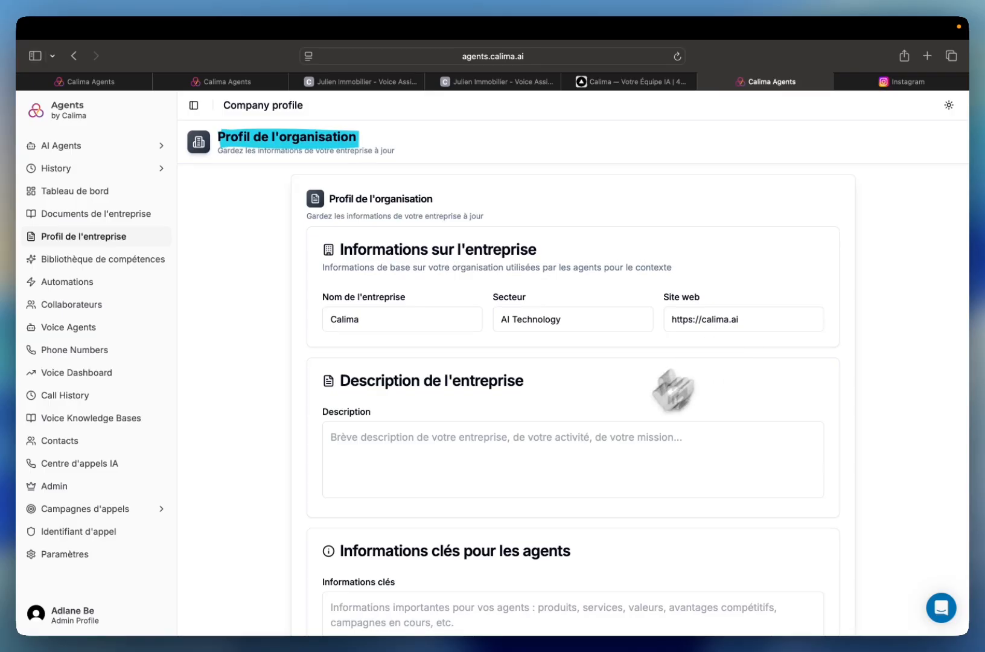
pyautogui.scroll(-4, 532, 467)
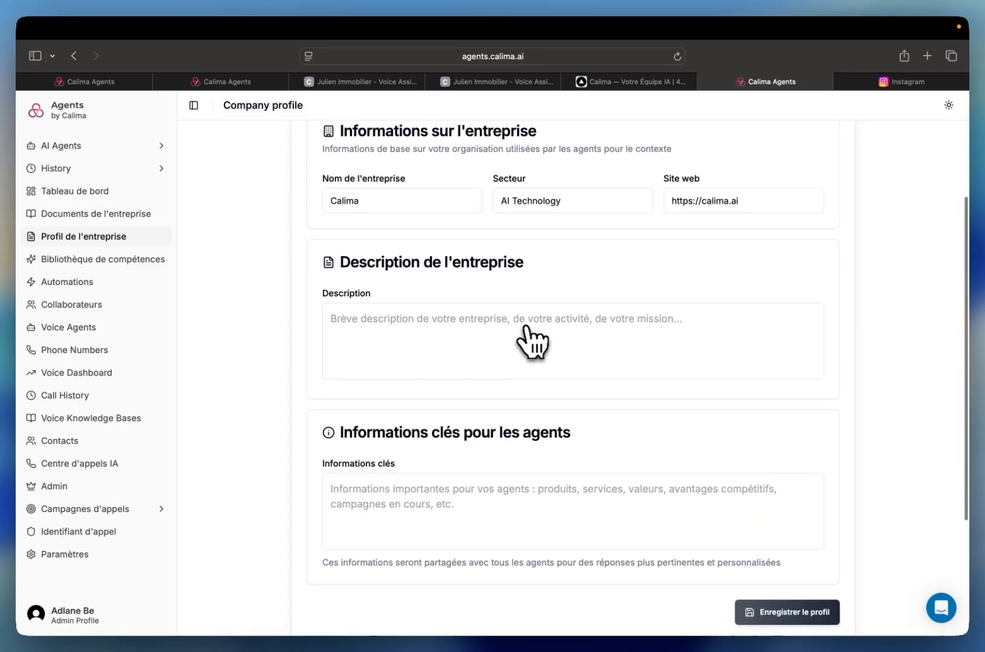
pyautogui.scroll(-3, 513, 368)
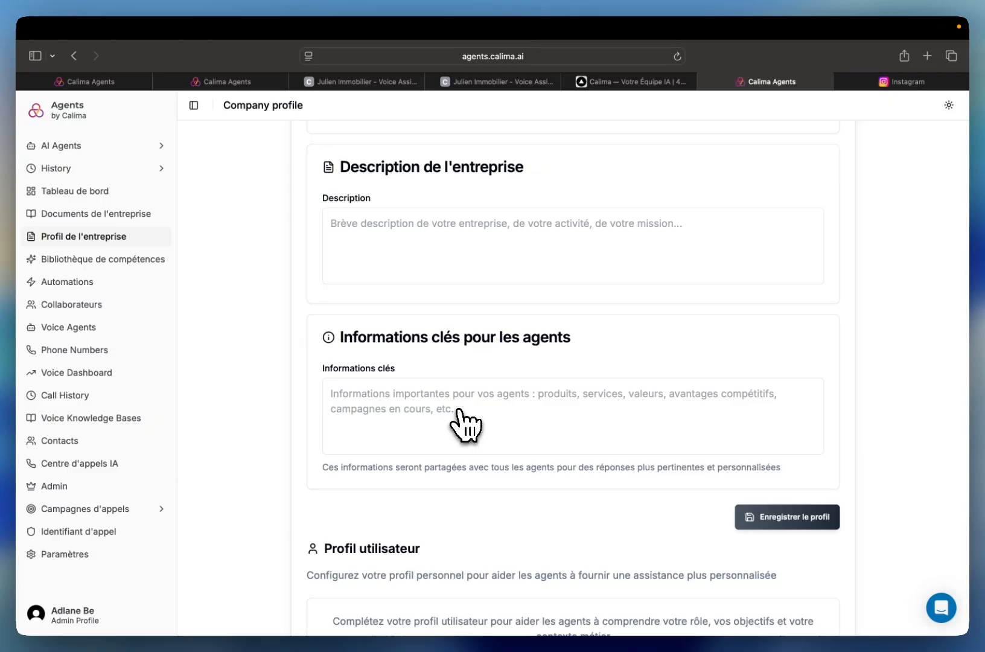
pyautogui.scroll(1, 523, 430)
pyautogui.scroll(-2, 523, 430)
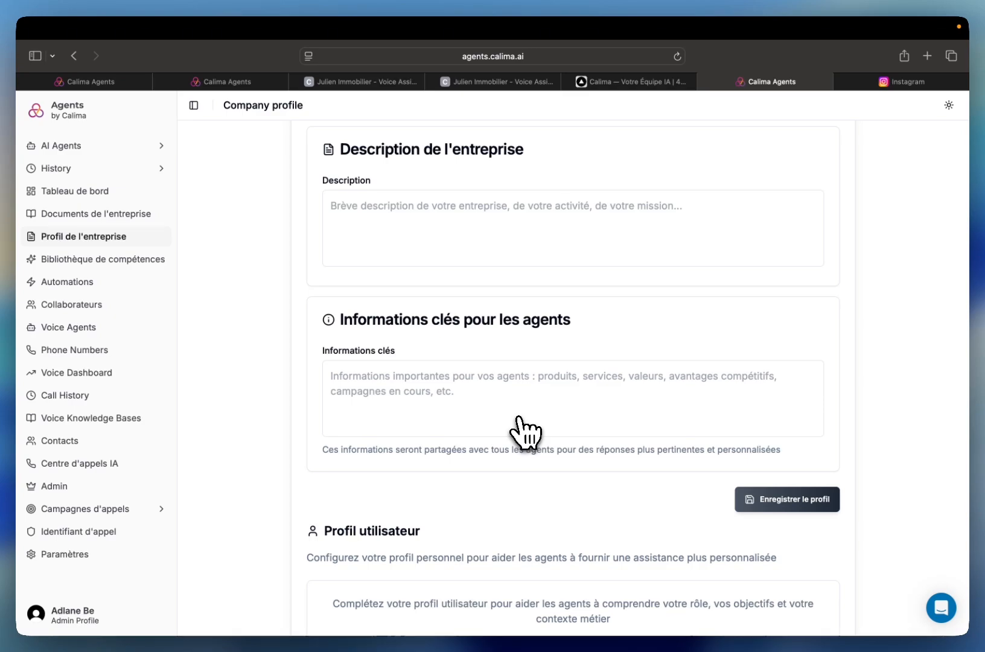
pyautogui.scroll(-1, 525, 432)
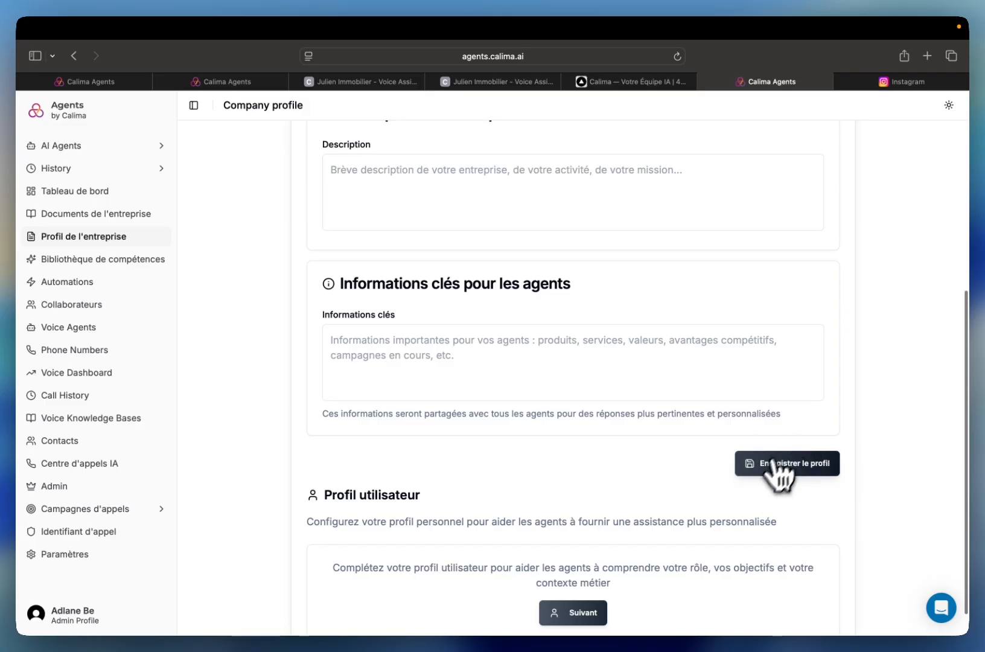
pyautogui.scroll(-1, 725, 471)
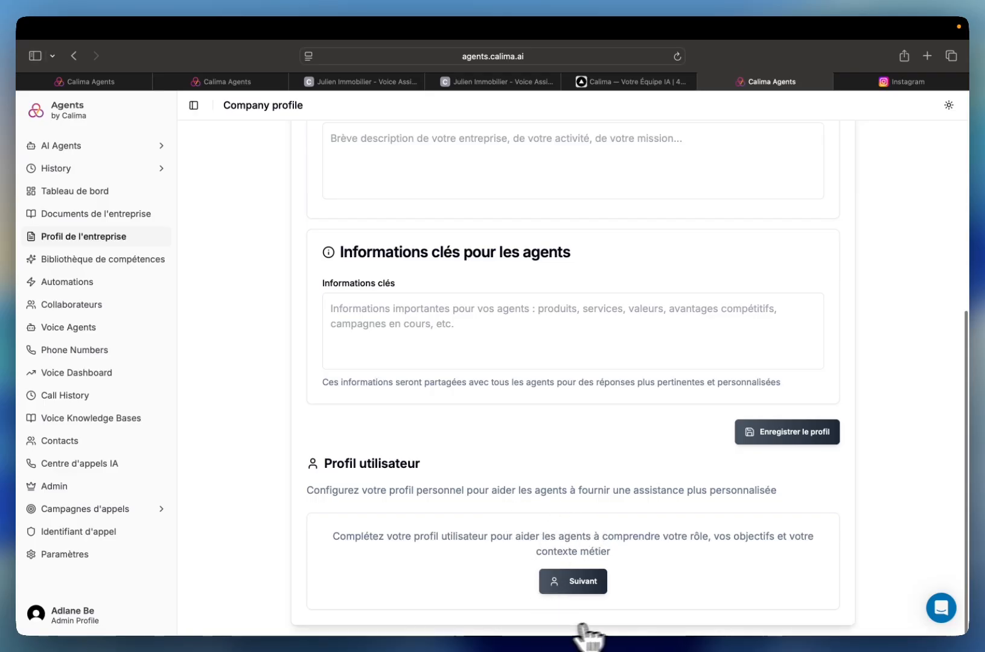
# - Open the user profile setup and review its sections from Personal Information through Challenges & Operations
pyautogui.click(583, 583)
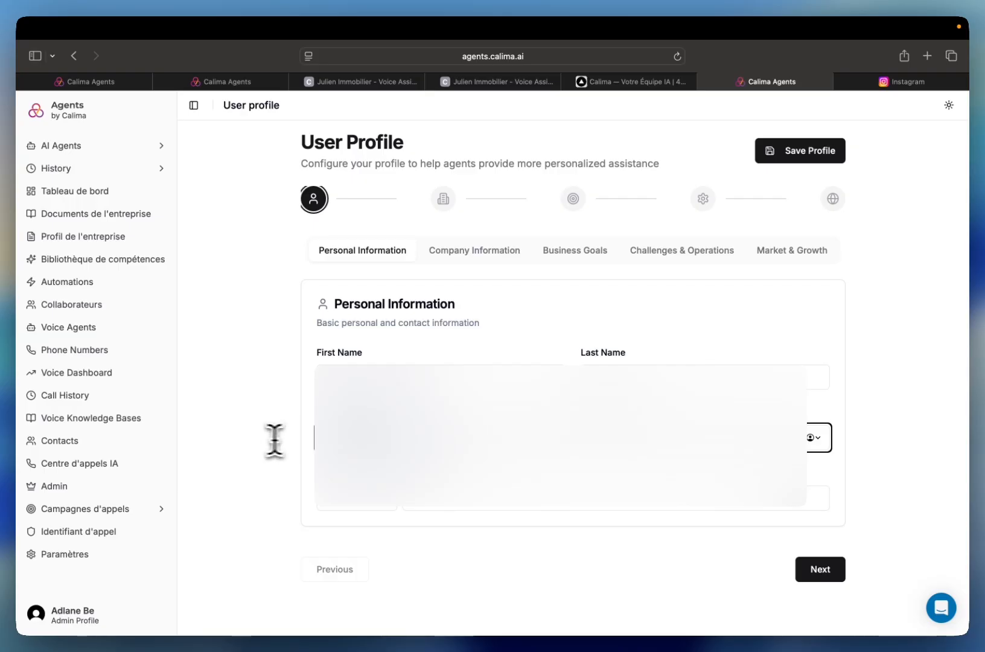
pyautogui.click(811, 574)
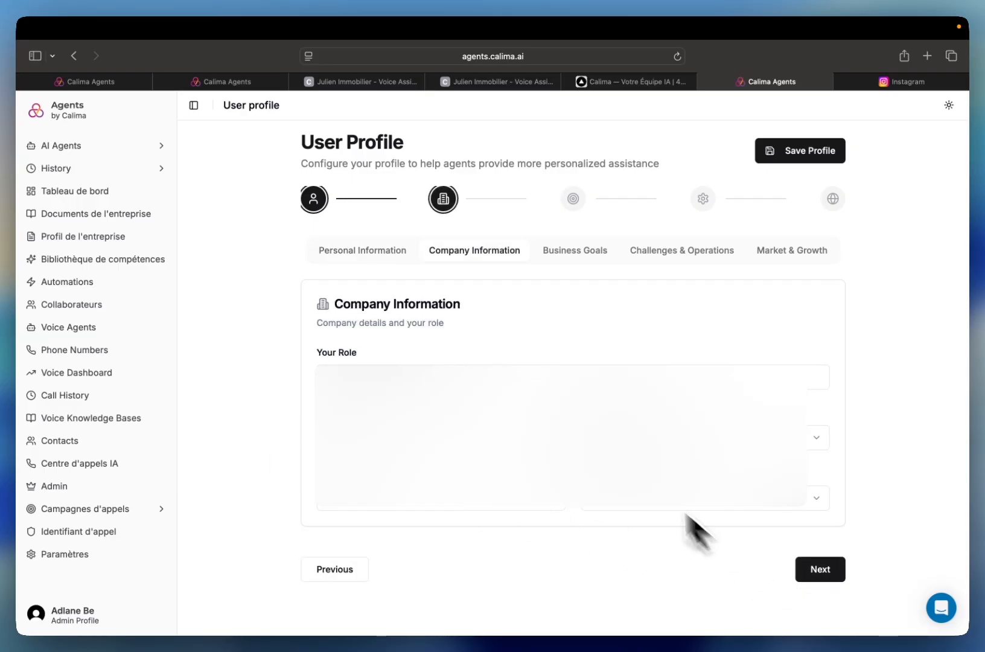
pyautogui.click(820, 573)
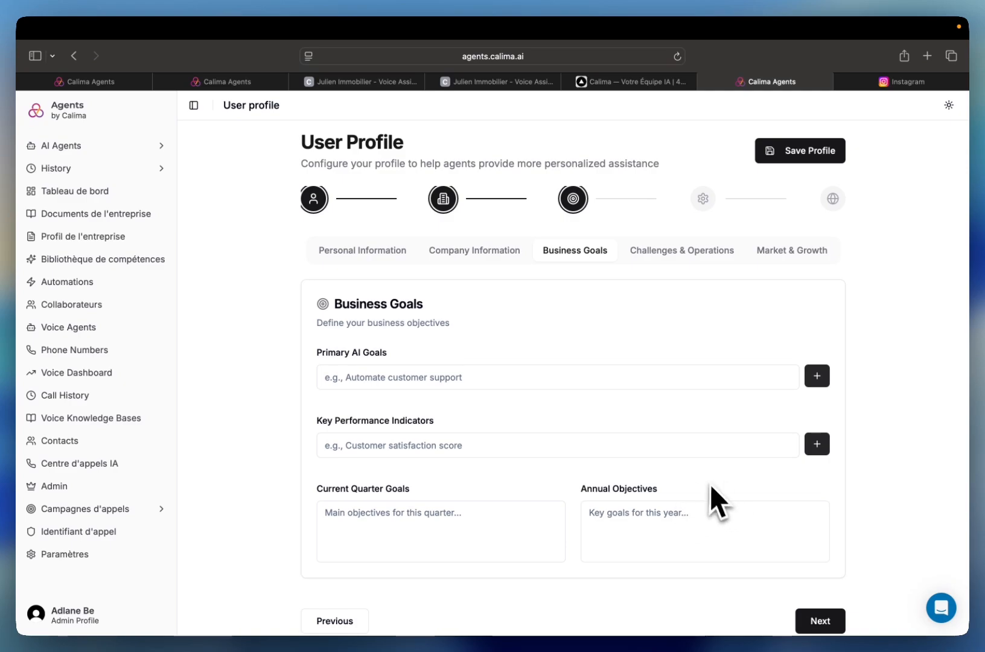
pyautogui.click(819, 622)
pyautogui.scroll(-3, 724, 531)
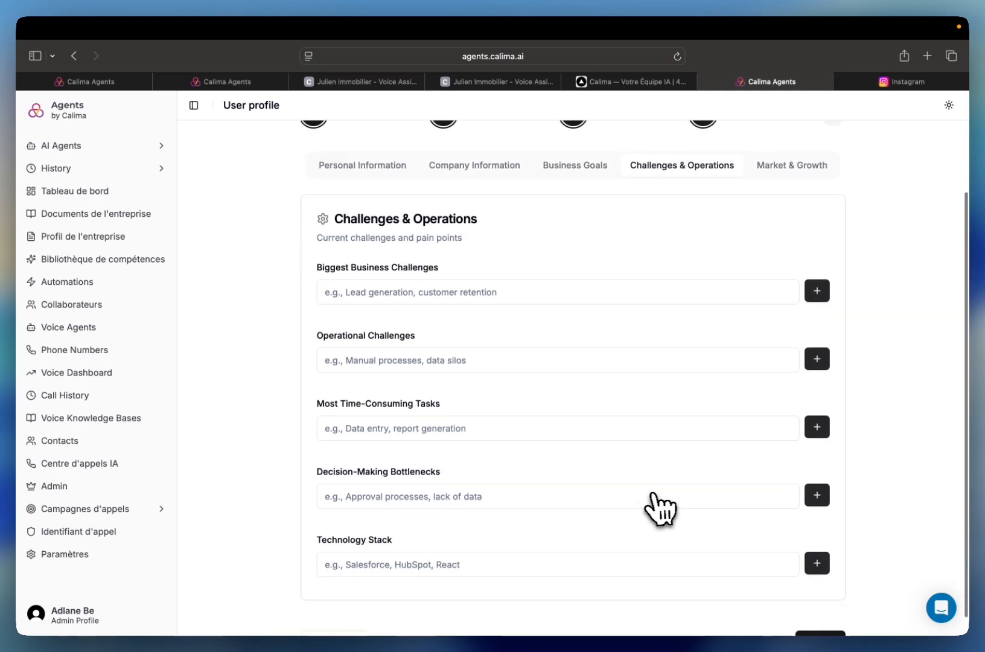
pyautogui.scroll(2, 655, 507)
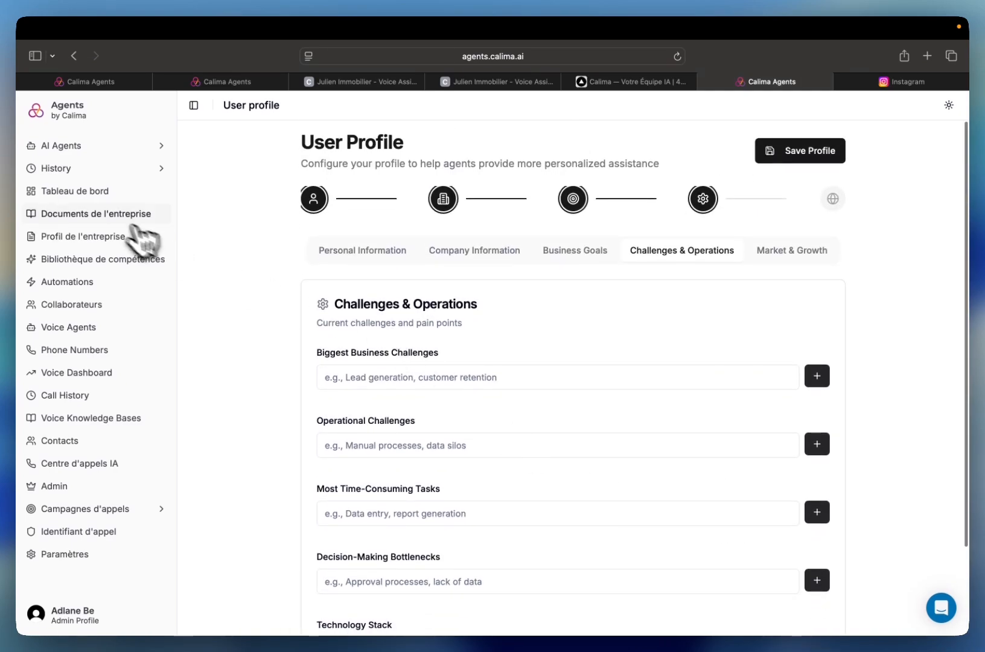
# - Open the company documents page (Documents de l'entreprise)
pyautogui.click(109, 214)
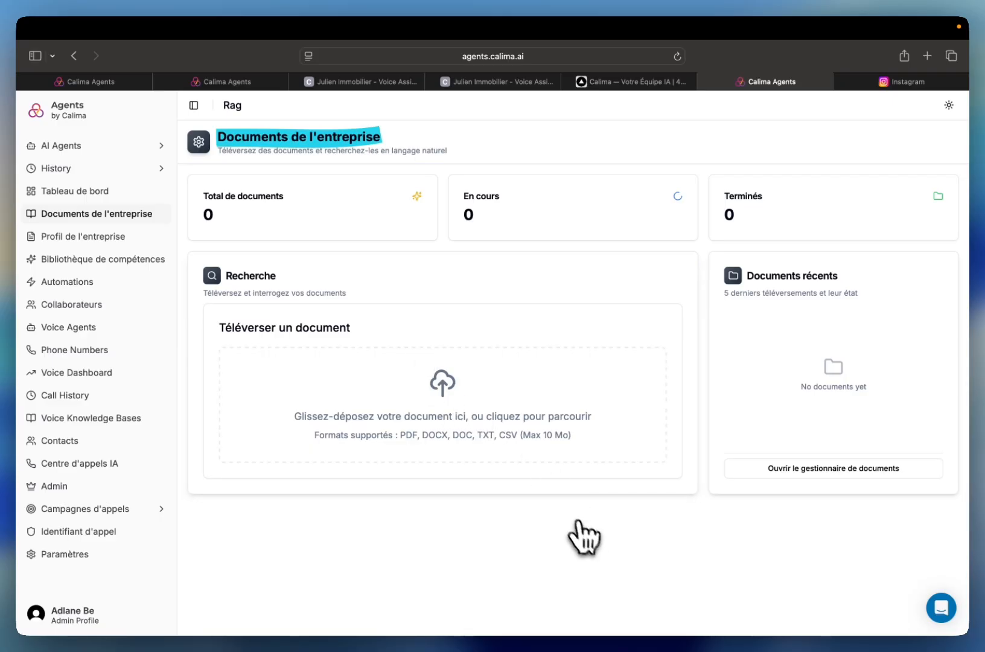